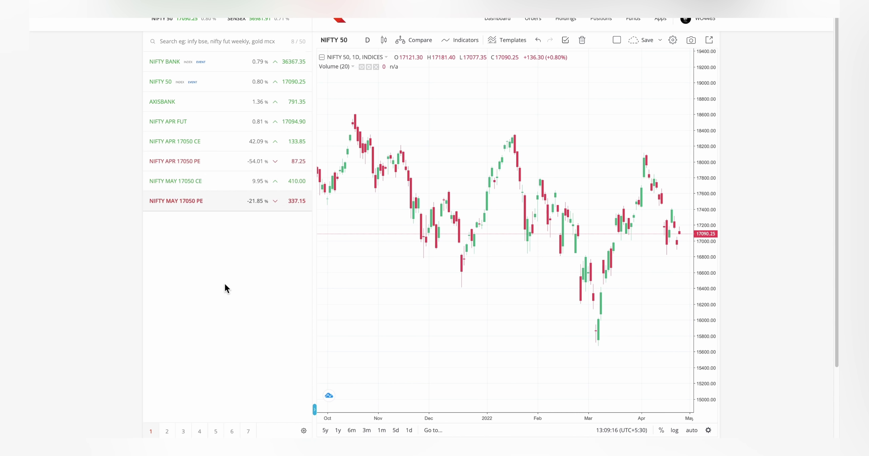
Step: Open a buy order for NIFTY APR 17050 CE, check its quantity and required margin, and leave without placing it
mouse_move(190, 150)
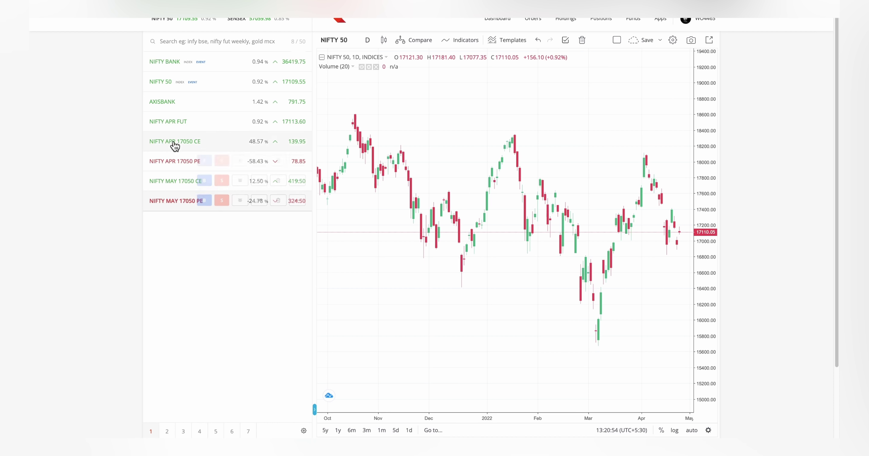
mouse_move(160, 151)
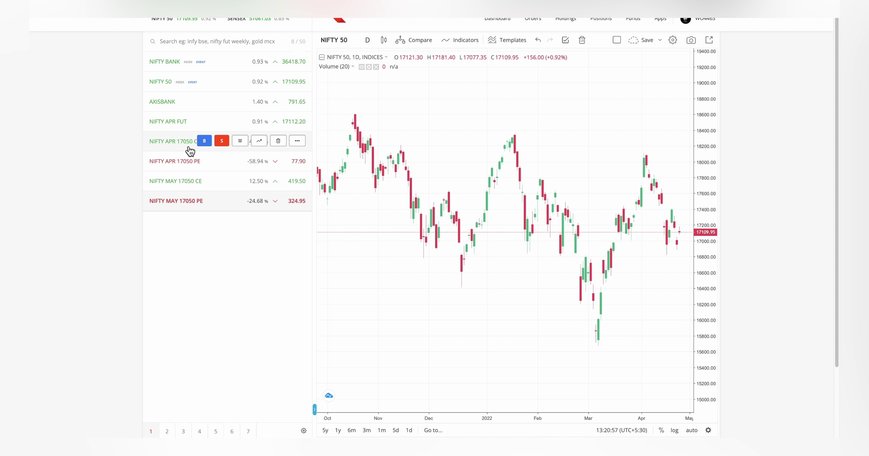
left_click(206, 146)
left_click(341, 246)
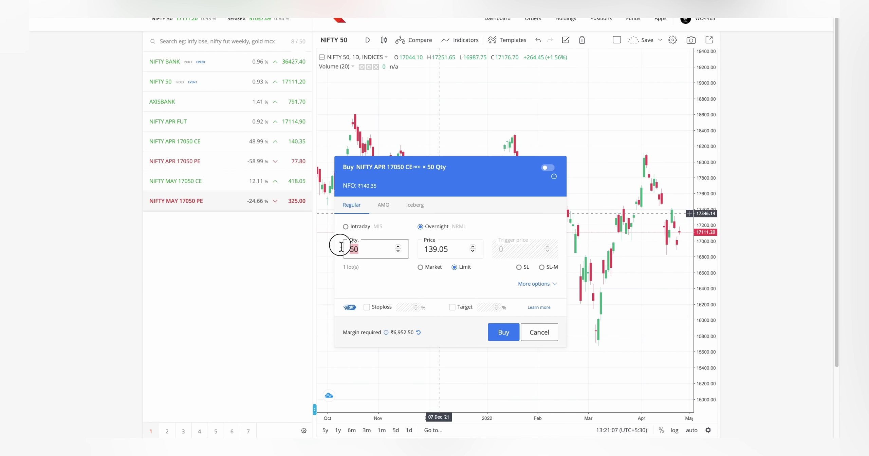
left_click(390, 269)
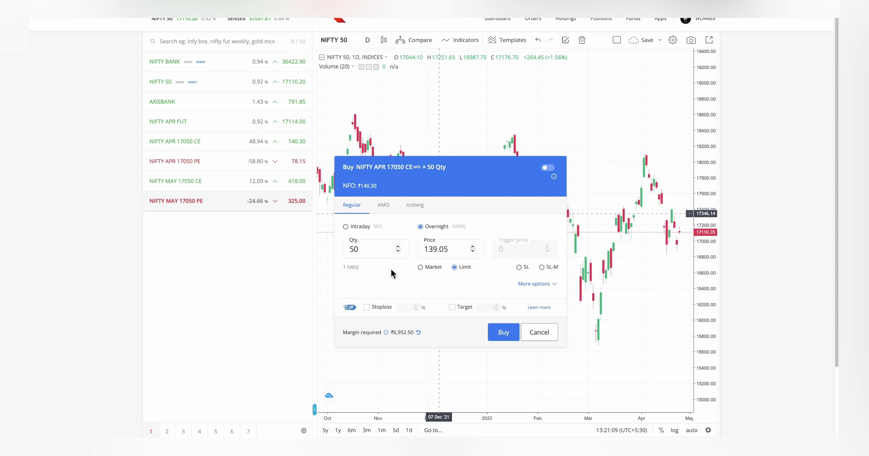
left_click(405, 334)
double_click(404, 335)
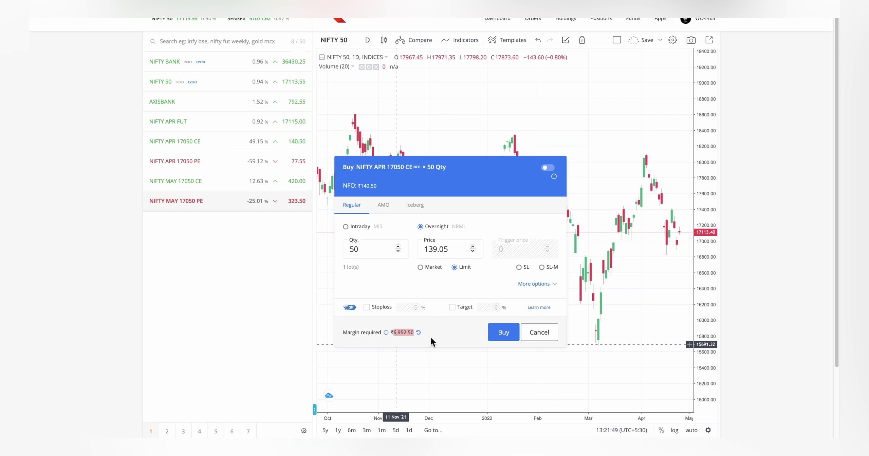
left_click(398, 332)
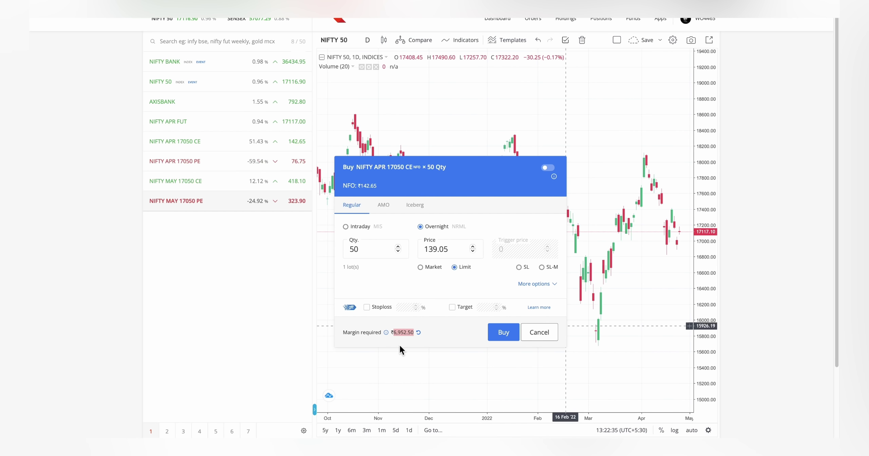
double_click(405, 333)
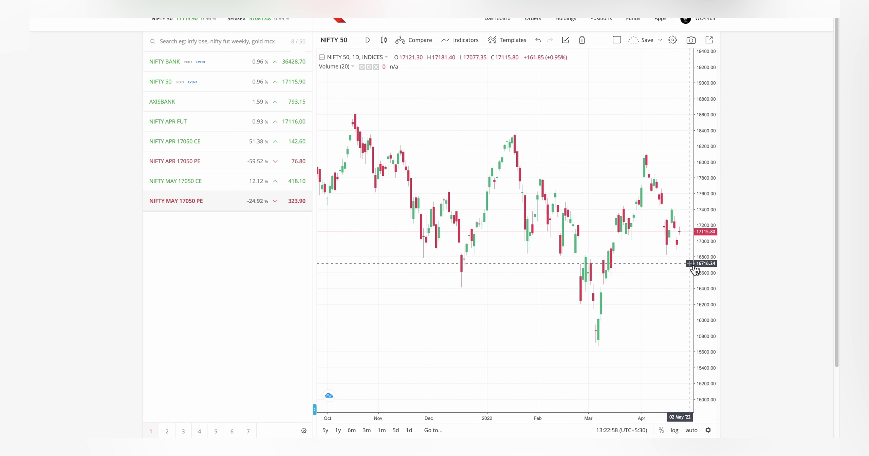
Step: Open a buy order for NIFTY APR 17050 PE, check the required margin, and cancel the order
mouse_move(171, 160)
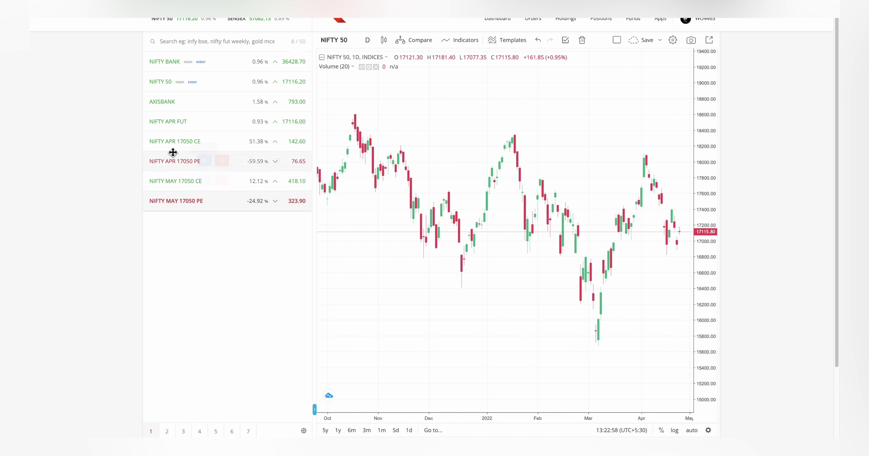
left_click(206, 162)
left_click_drag(450, 273, 465, 163)
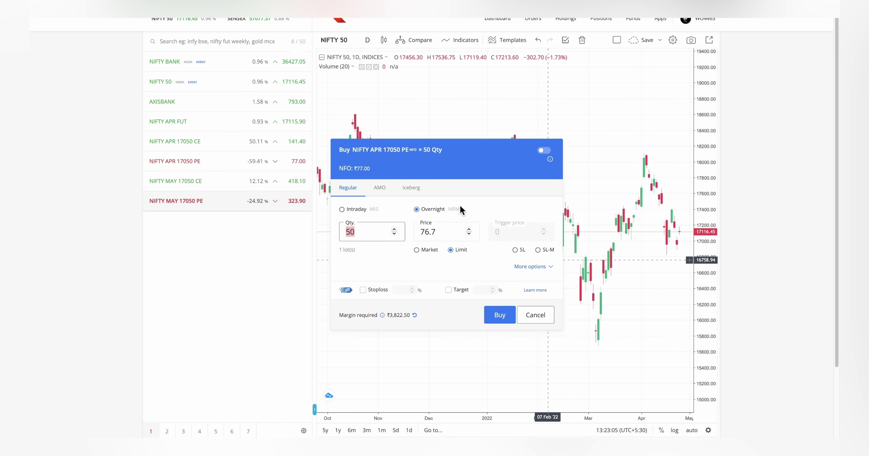
left_click(399, 316)
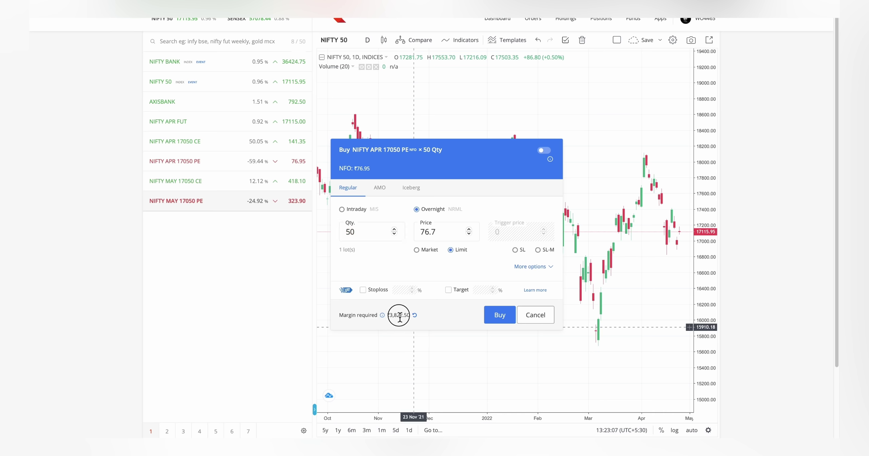
double_click(400, 316)
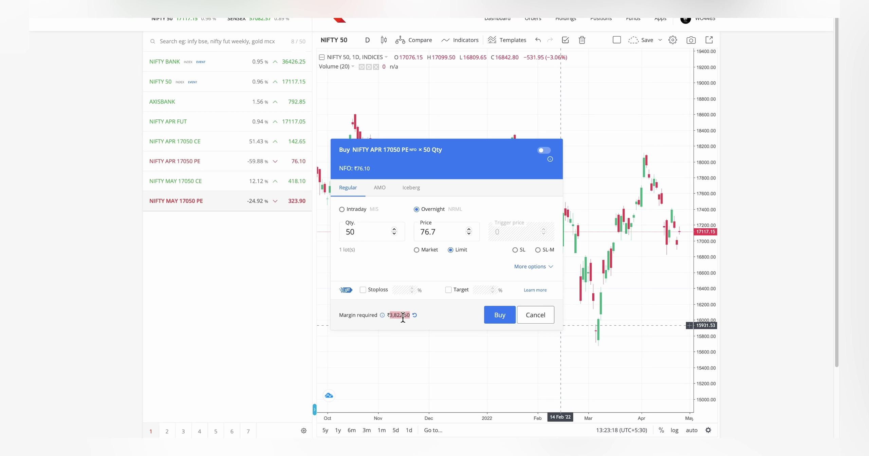
left_click(537, 318)
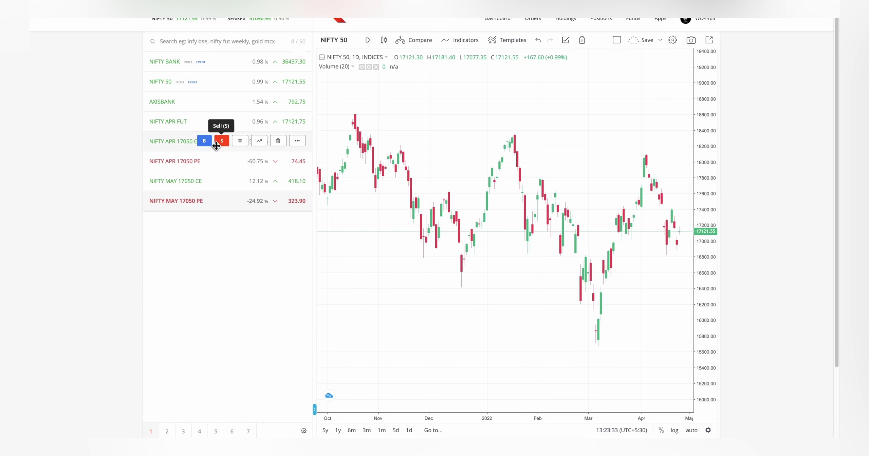
Step: Open a sell order for NIFTY APR 17050 CE, check the required margin, and close it without selling
left_click(218, 141)
left_click_drag(449, 258, 473, 191)
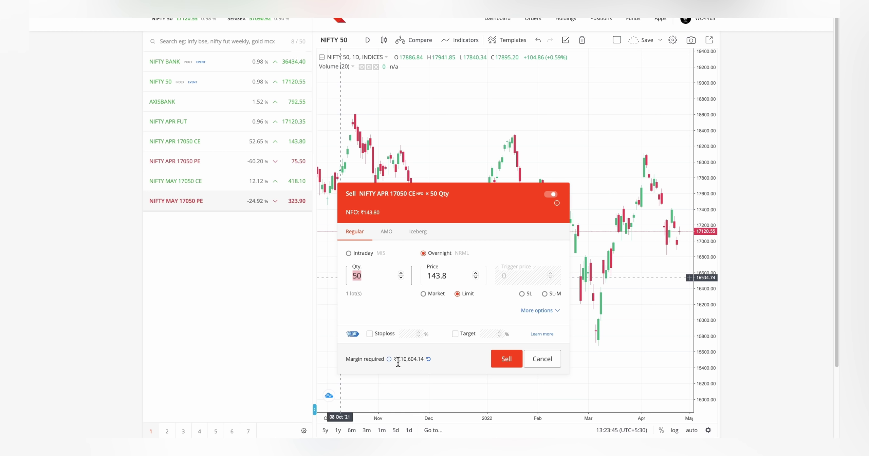
left_click_drag(398, 362, 435, 363)
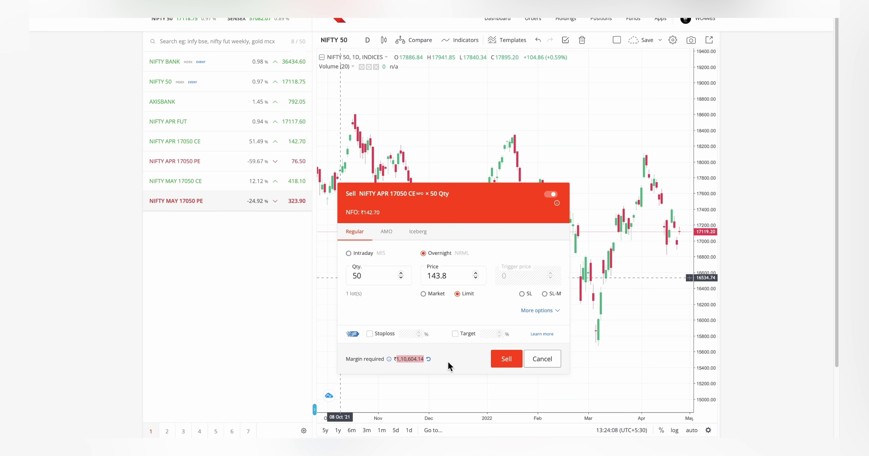
key("Escape")
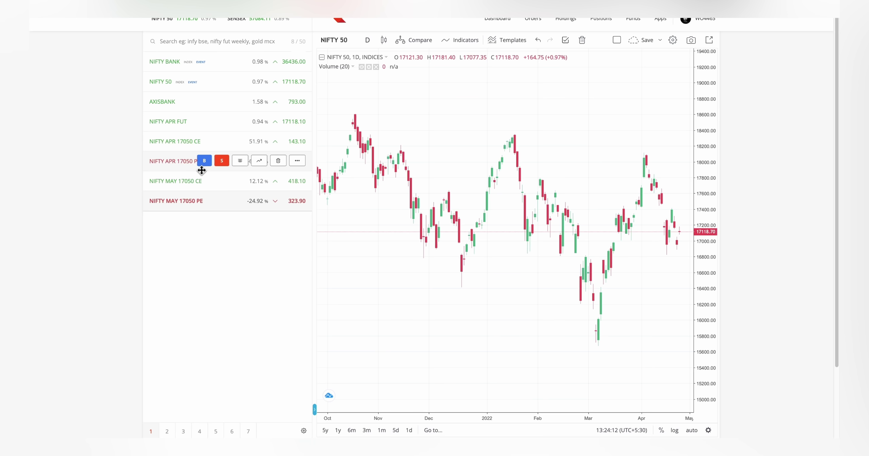
Step: Open a sell order for NIFTY APR 17050 PE and check the required margin
left_click(222, 161)
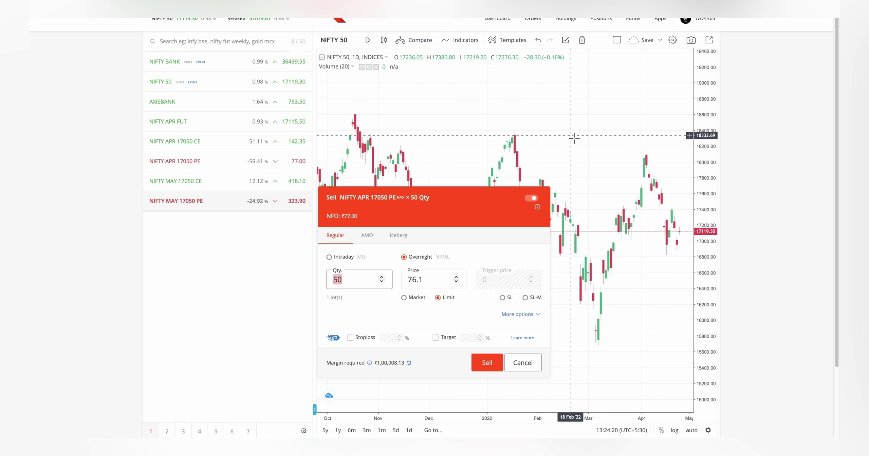
double_click(384, 363)
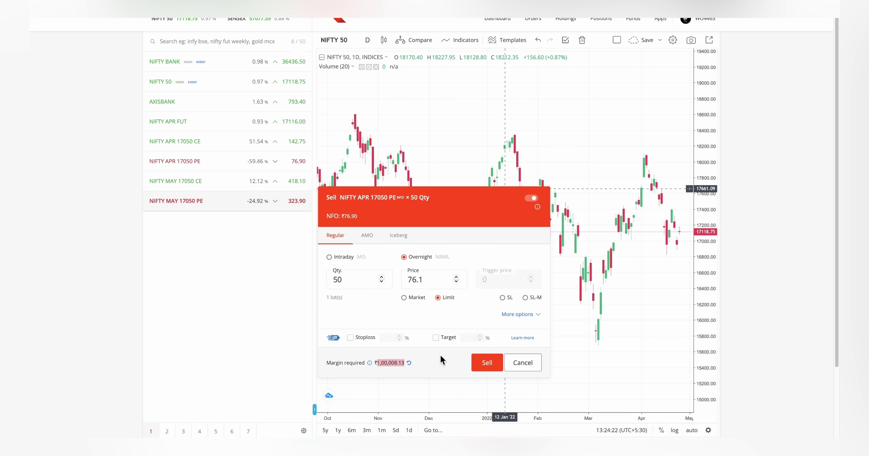
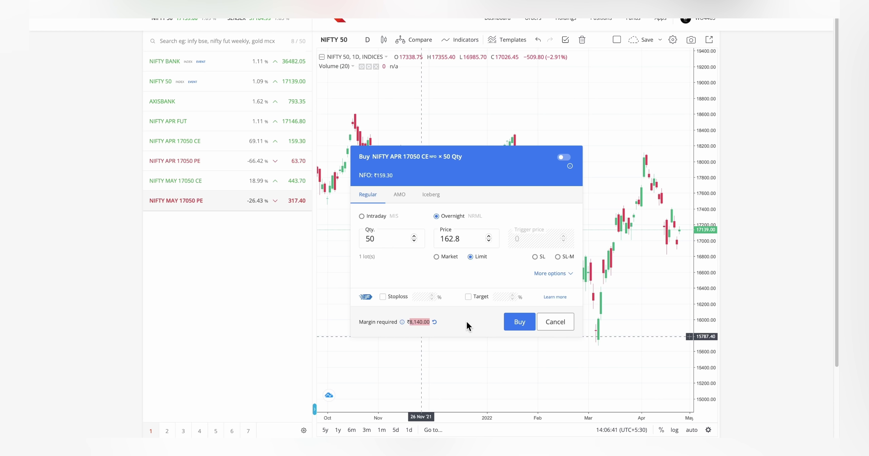
Step: Review the price, quantity and required margin of the NIFTY APR 17050 CE buy order, and close it without buying
double_click(464, 239)
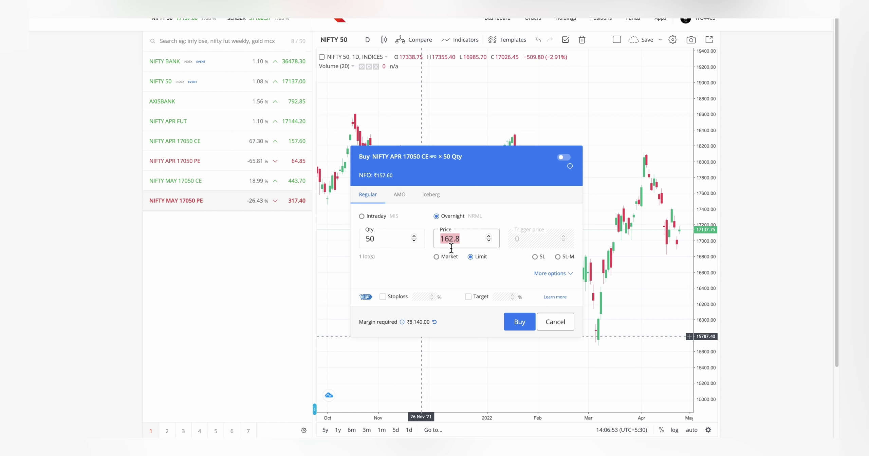
double_click(375, 239)
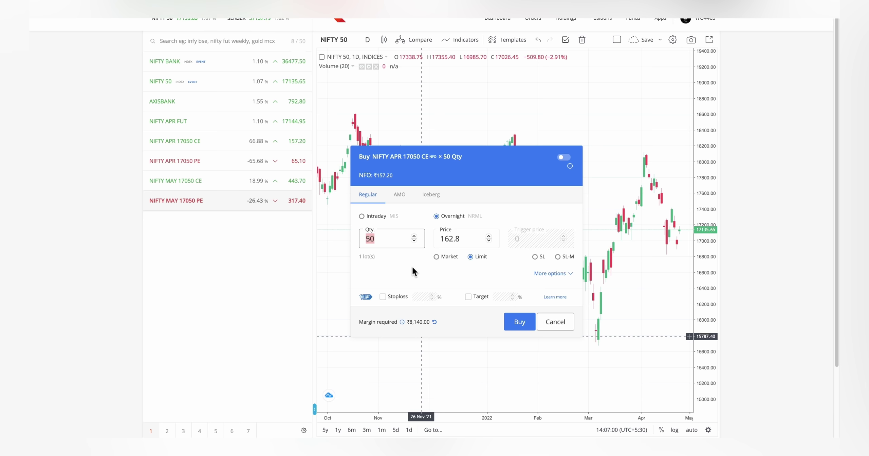
left_click_drag(495, 239, 429, 257)
left_click(428, 264)
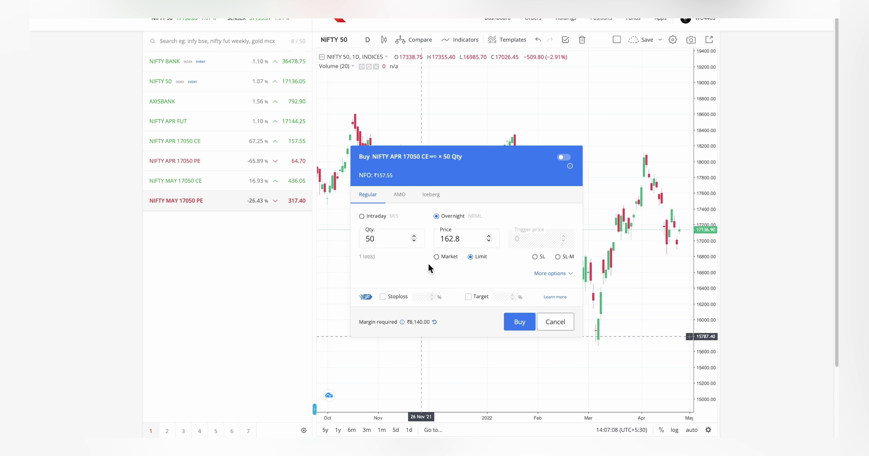
triple_click(423, 323)
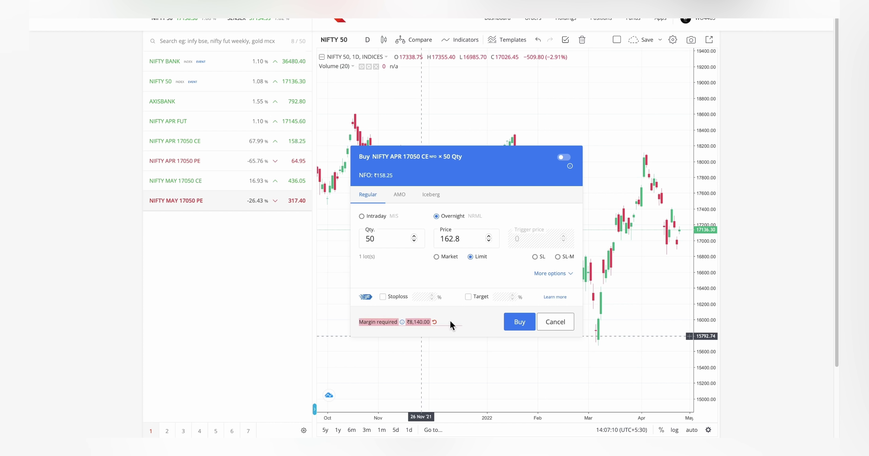
left_click(470, 318)
double_click(420, 322)
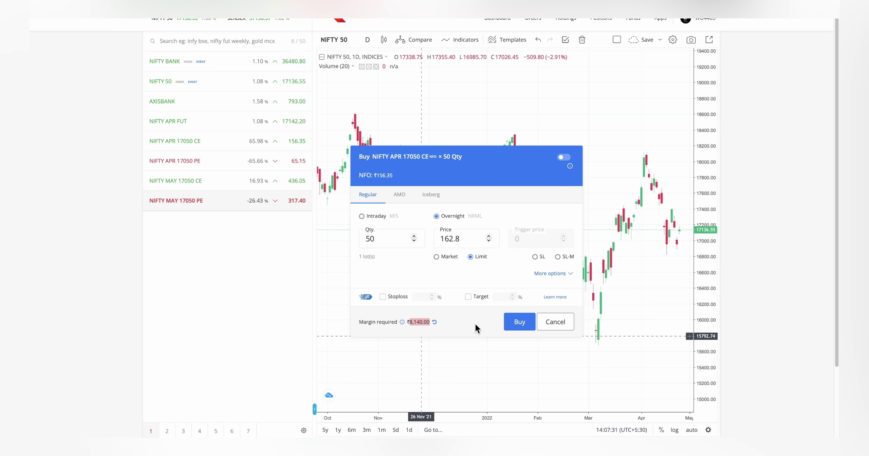
key("Escape")
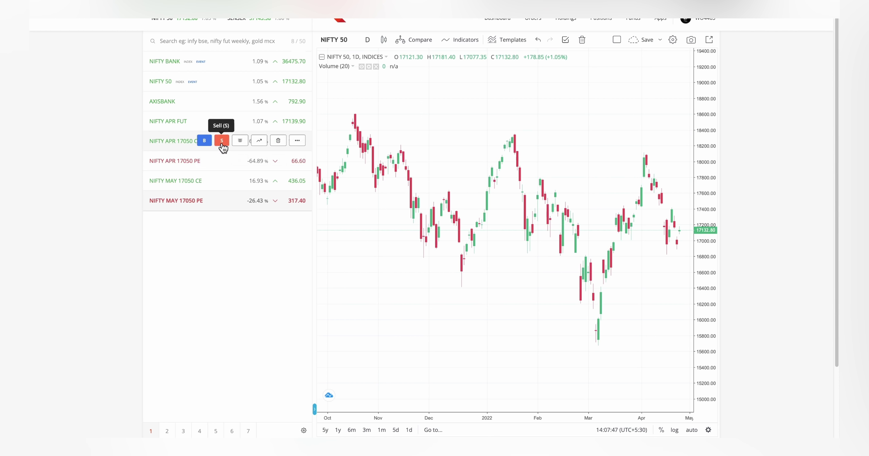
Step: Open a sell order for NIFTY APR 17050 CE and examine the margin required for one lot
left_click(223, 140)
left_click_drag(411, 268, 420, 170)
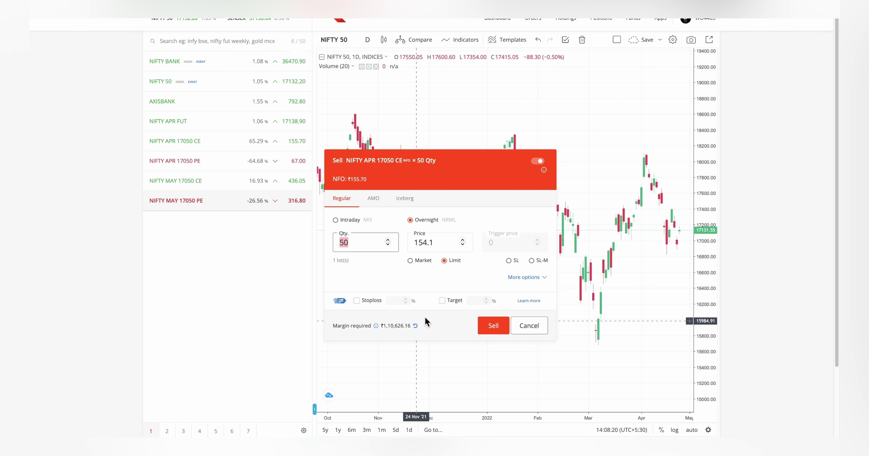
double_click(397, 326)
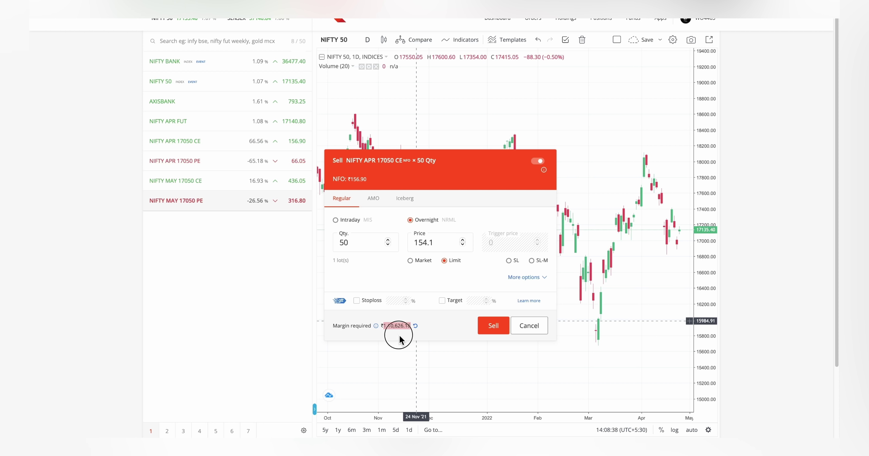
left_click(394, 328)
left_click_drag(381, 329, 433, 333)
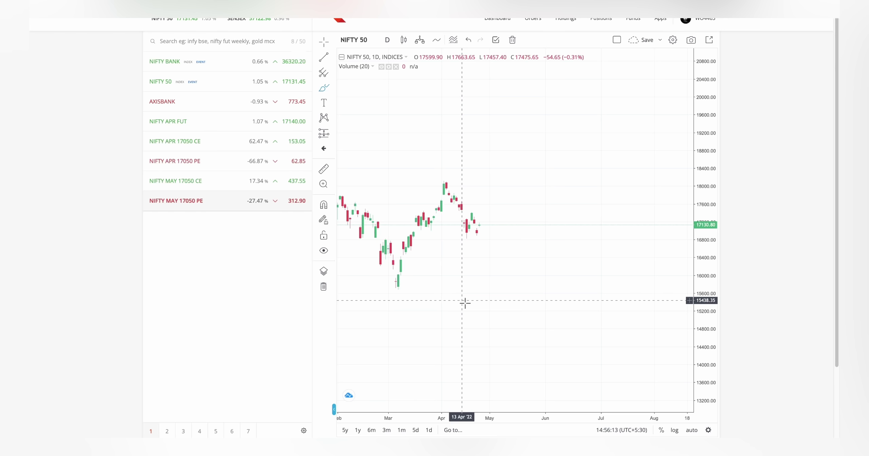
Step: With the brush, circle the latest NIFTY 50 daily candle and sketch a rising zigzag path from it to about 20400 in late June
left_click(486, 223)
left_click_drag(485, 223, 485, 226)
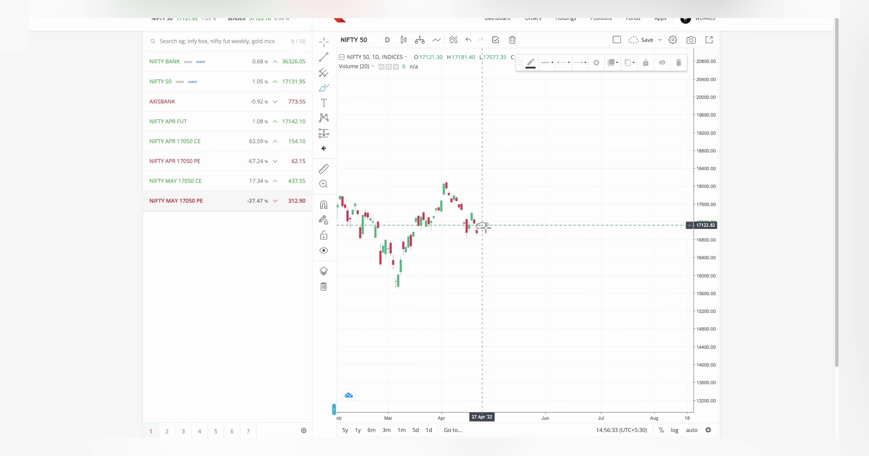
mouse_move(481, 224)
left_mouse_down()
mouse_move(485, 194)
mouse_move(506, 205)
mouse_move(509, 168)
mouse_move(531, 169)
mouse_move(553, 118)
mouse_move(592, 81)
left_mouse_up()
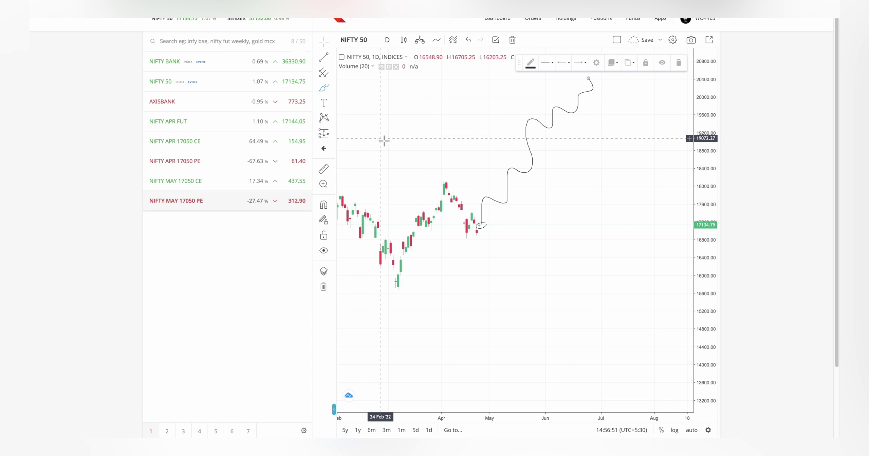
Step: Set the NIFTY 50 chart interval to 3 minutes
left_click_drag(382, 138, 527, 93)
mouse_move(432, 144)
left_mouse_down()
mouse_move(497, 113)
mouse_move(497, 128)
left_mouse_up()
left_click_drag(409, 136, 431, 113)
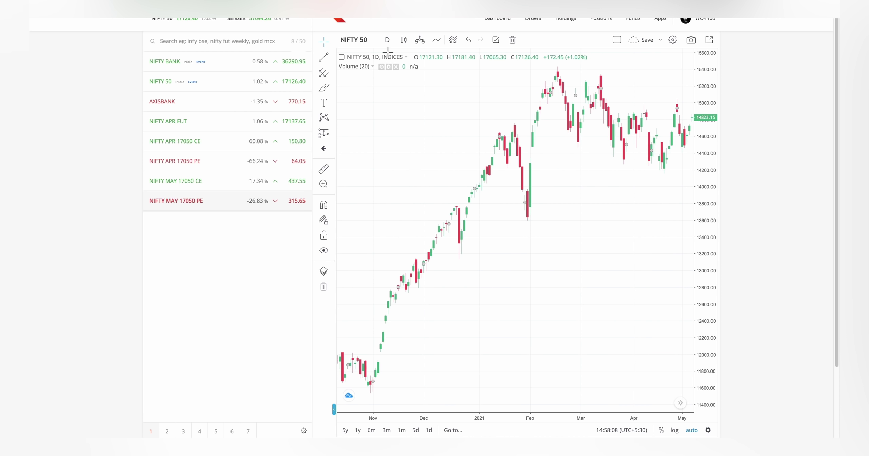
left_click(387, 40)
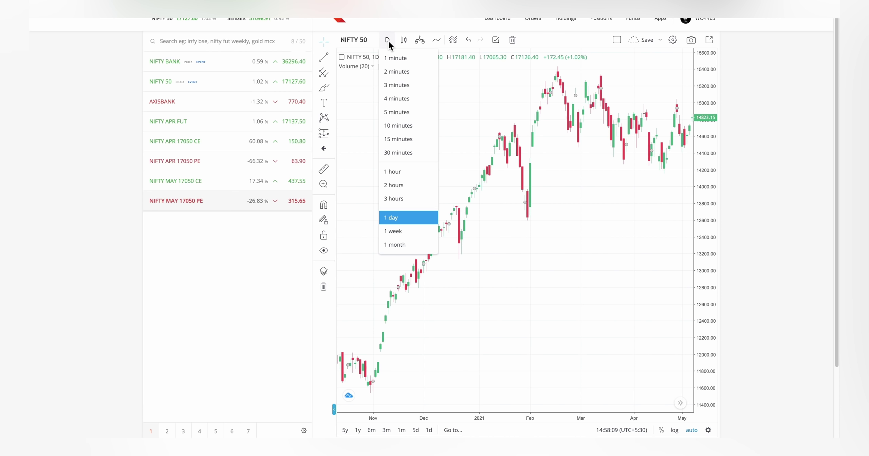
left_click(397, 86)
Step: Draw a freehand vertical brush line beside the sharp 19 April 2022 fall, from about 17200 down to about 16840
left_click_drag(409, 217, 556, 221)
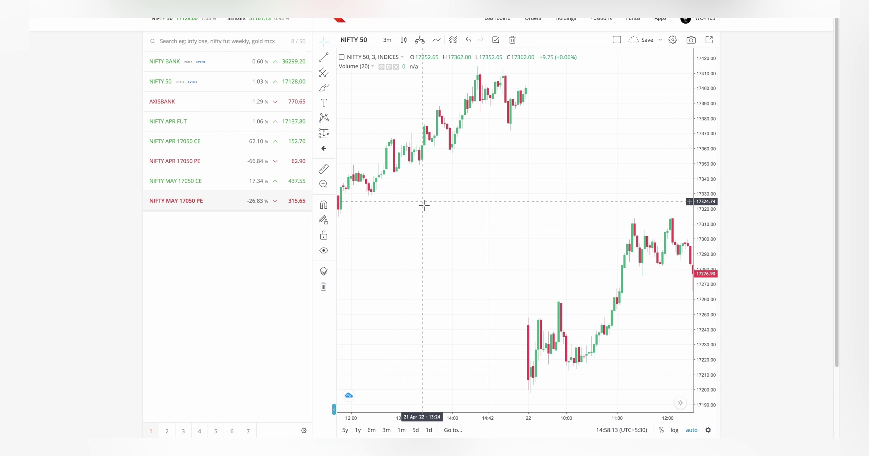
left_click_drag(424, 204, 682, 190)
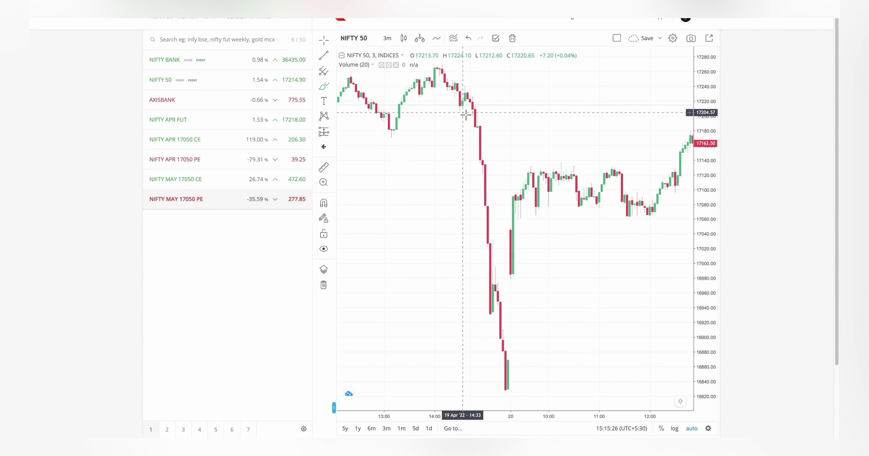
left_click_drag(465, 114, 468, 381)
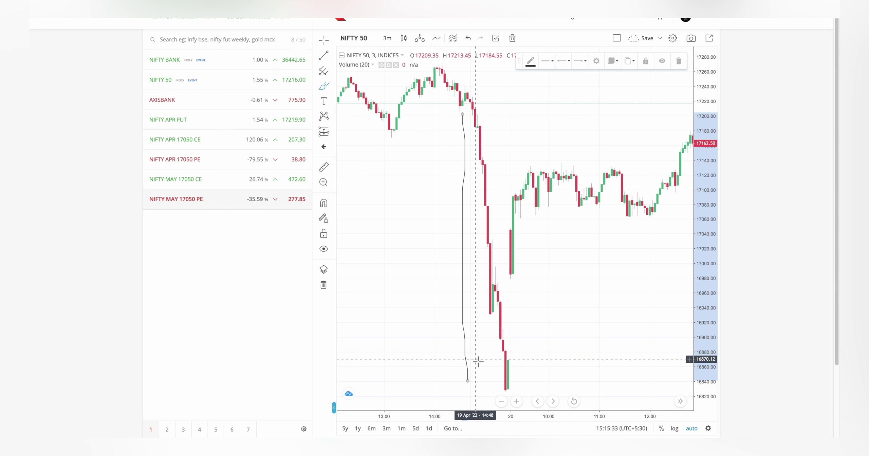
Step: Calculate 50*350 in Spotlight Search, and close the search
key("super+space")
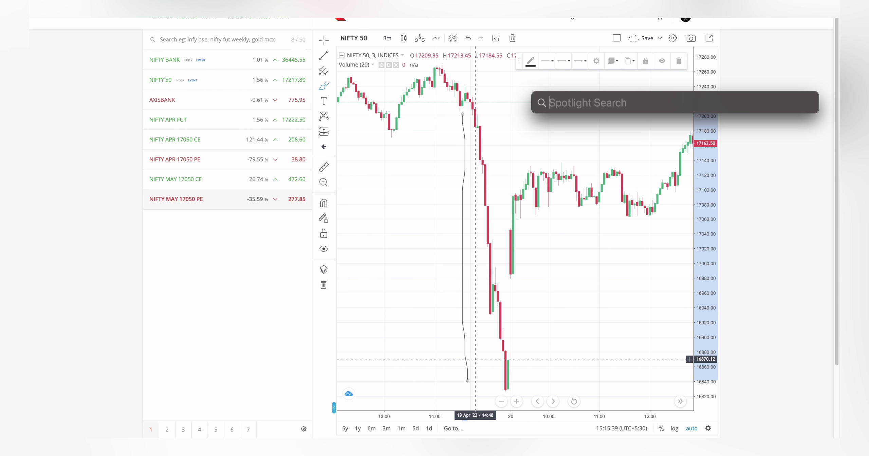
type("500")
type("*350")
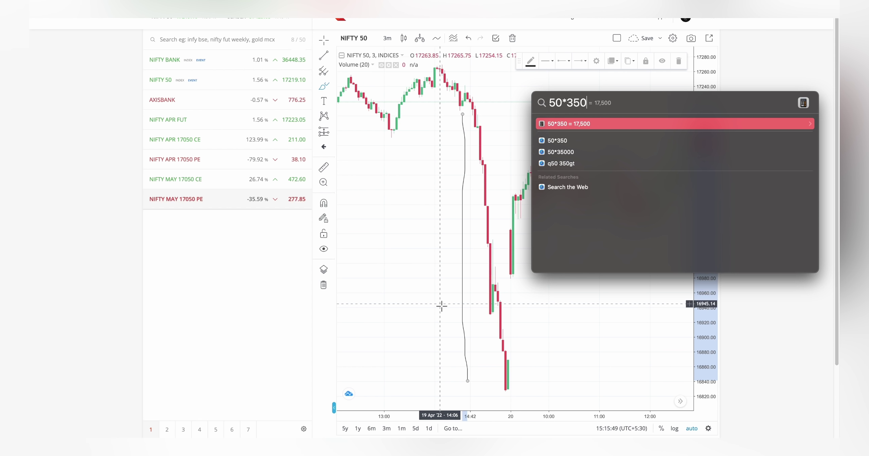
key("Escape")
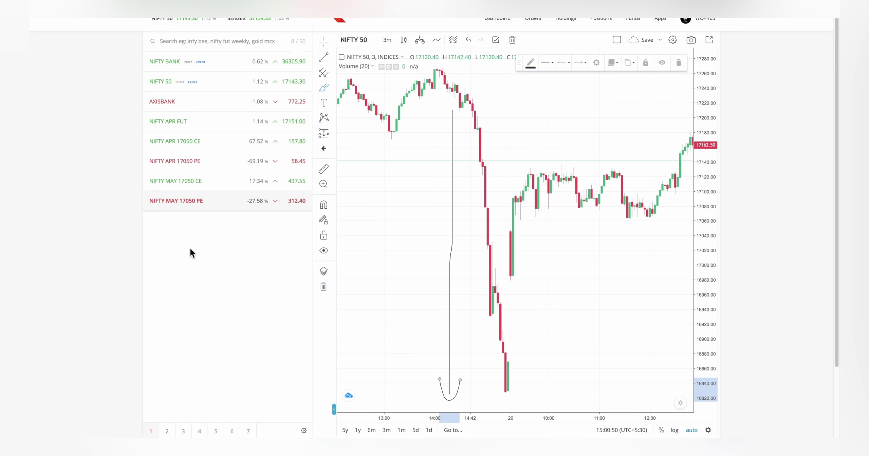
Step: Open a sell order for NIFTY APR 17050 CE and set its order type to Market to check the margin required
mouse_move(214, 148)
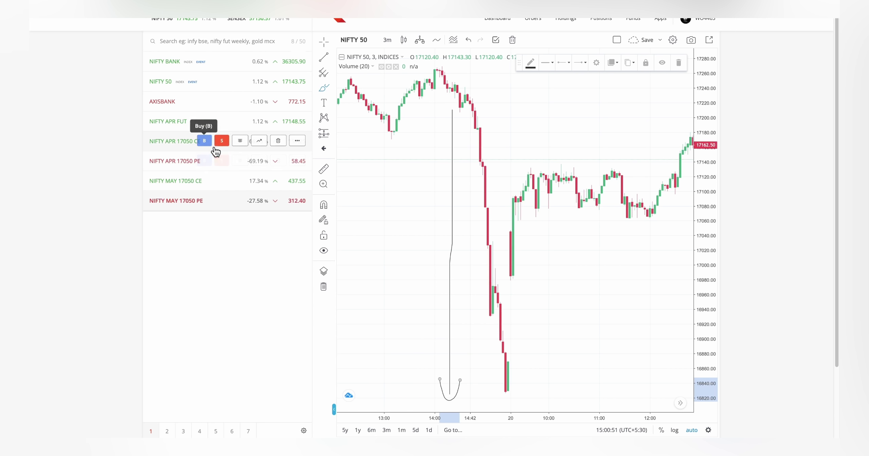
left_click(223, 141)
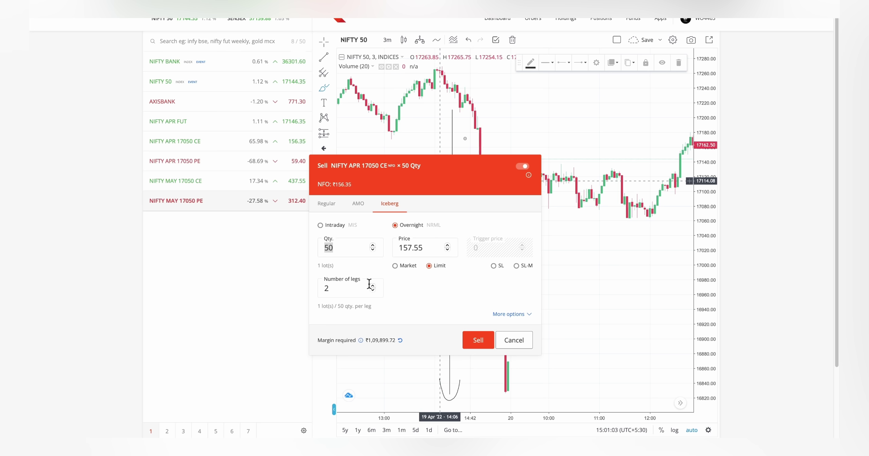
left_click(374, 268)
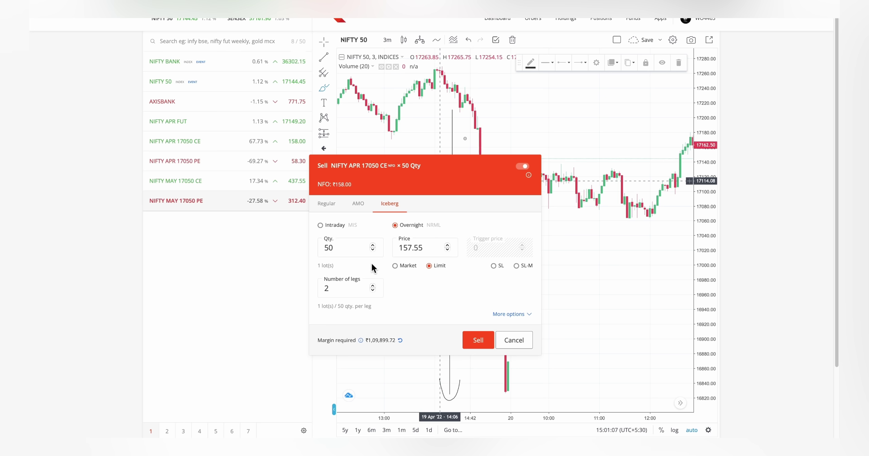
left_click(395, 265)
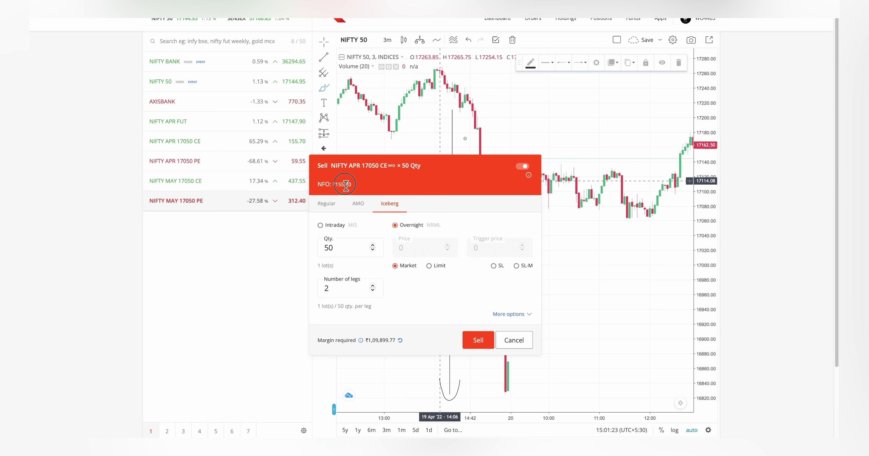
Step: Calculate 156*50 in Spotlight Search, and dismiss the search and the unsent sell order
key("super+space")
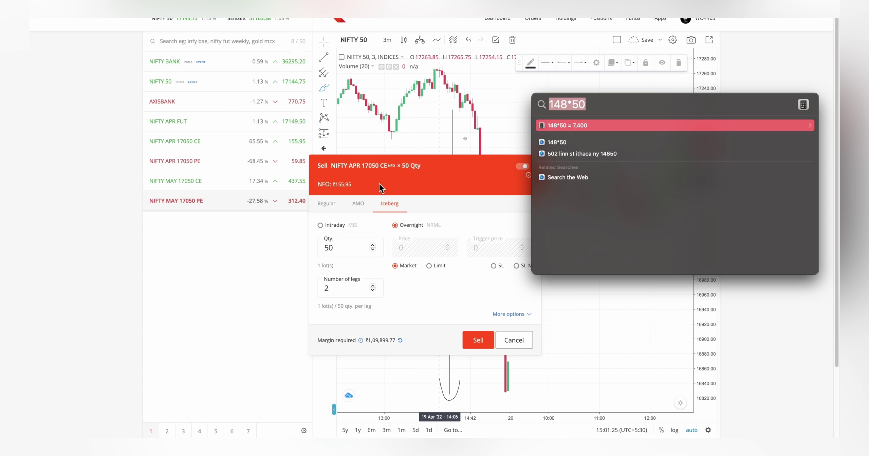
key("BackSpace")
type("156")
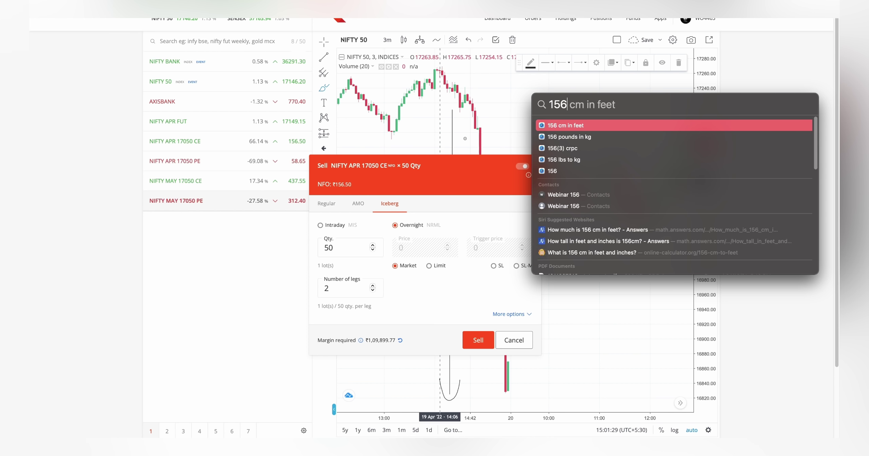
type("*50")
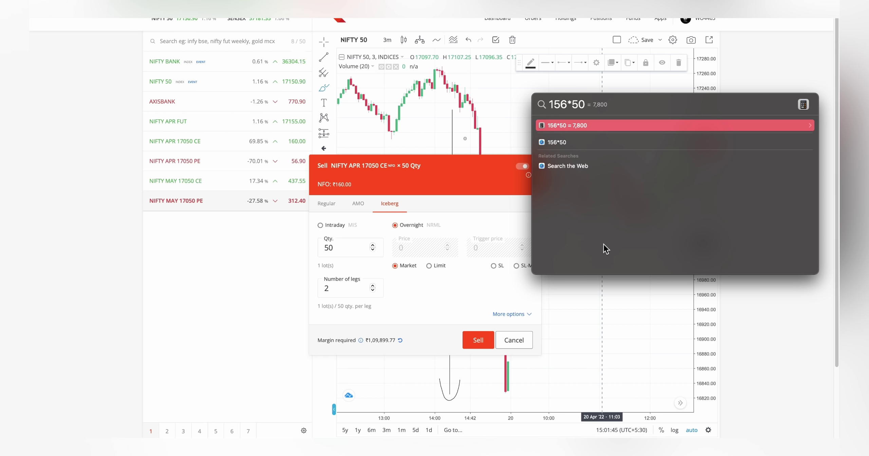
key("Escape")
key("Escape")
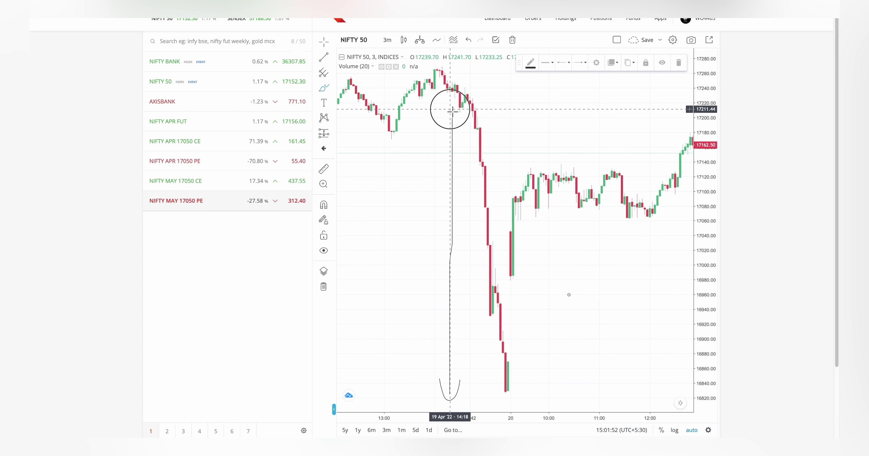
Step: With the brush, loop around the sharp 19 April 2022 fall on the chart, from about 17220 down to about 16850
mouse_move(452, 110)
left_mouse_down()
mouse_move(467, 144)
mouse_move(508, 352)
mouse_move(519, 352)
mouse_move(515, 258)
mouse_move(455, 113)
mouse_move(455, 180)
left_mouse_up()
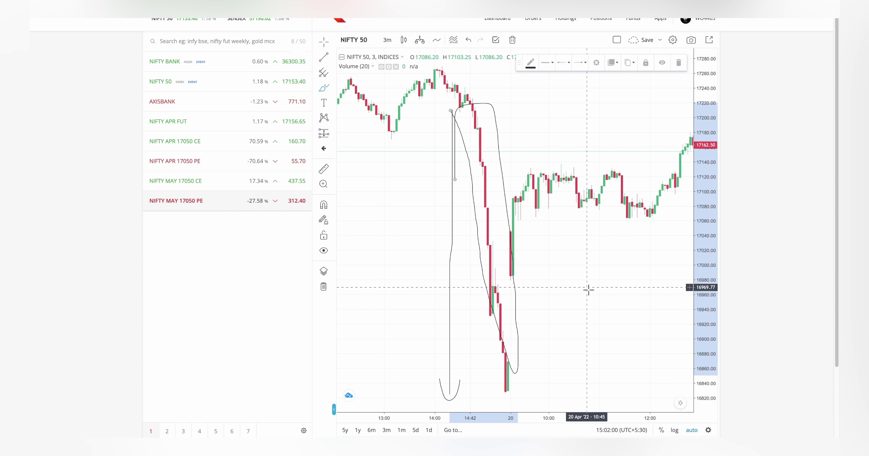